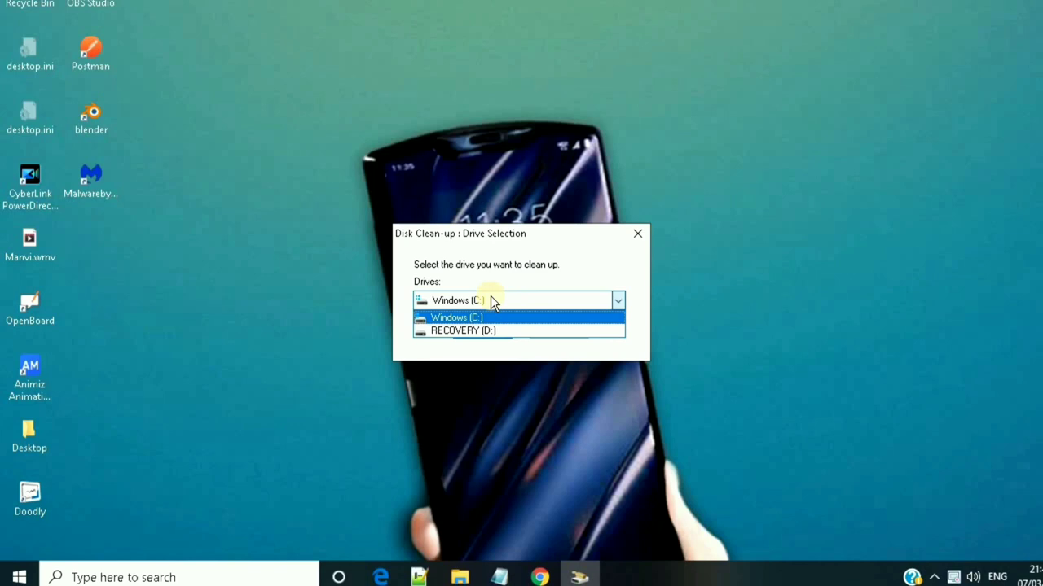
Run Disk Clean-up on the Windows (C:) drive and permanently delete the preselected file categories.
left_click(499, 317)
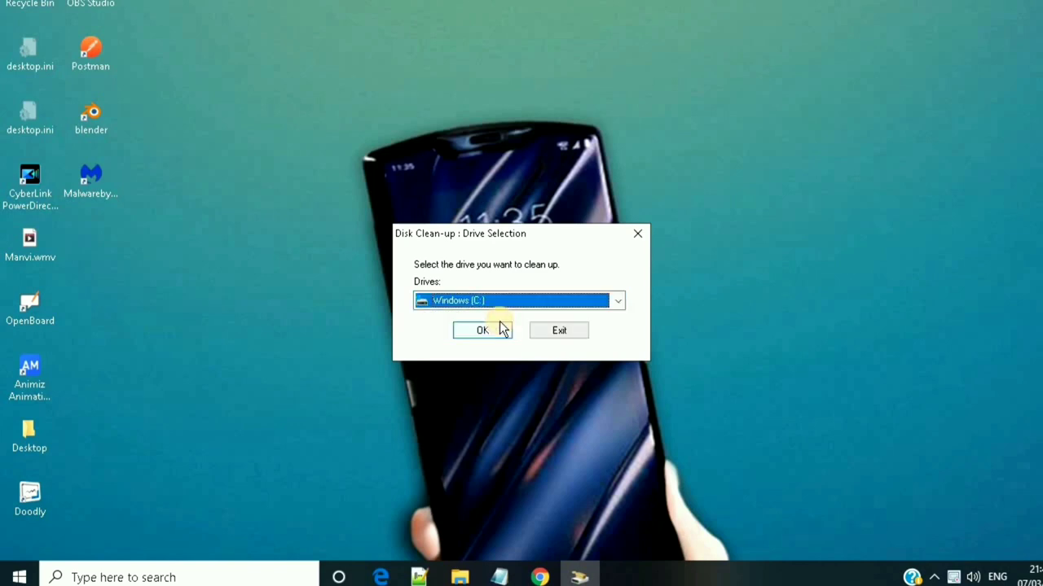
left_click(484, 332)
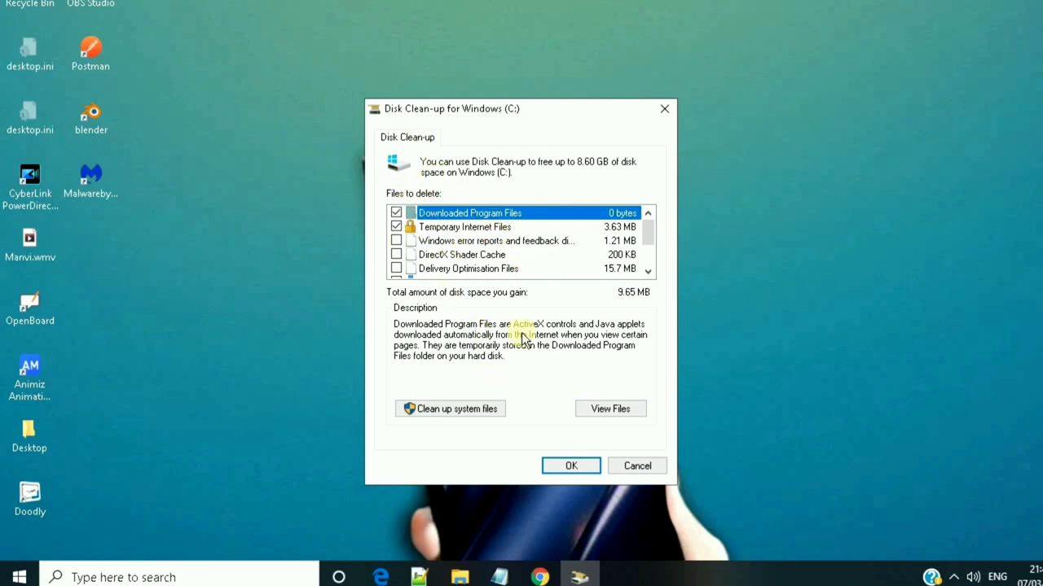
left_click(569, 466)
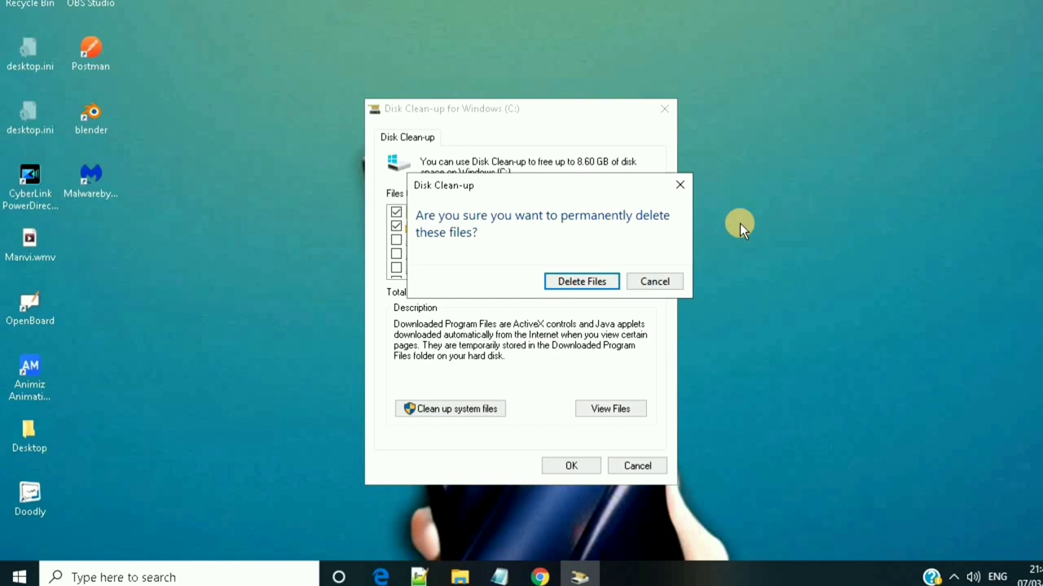
left_click(573, 281)
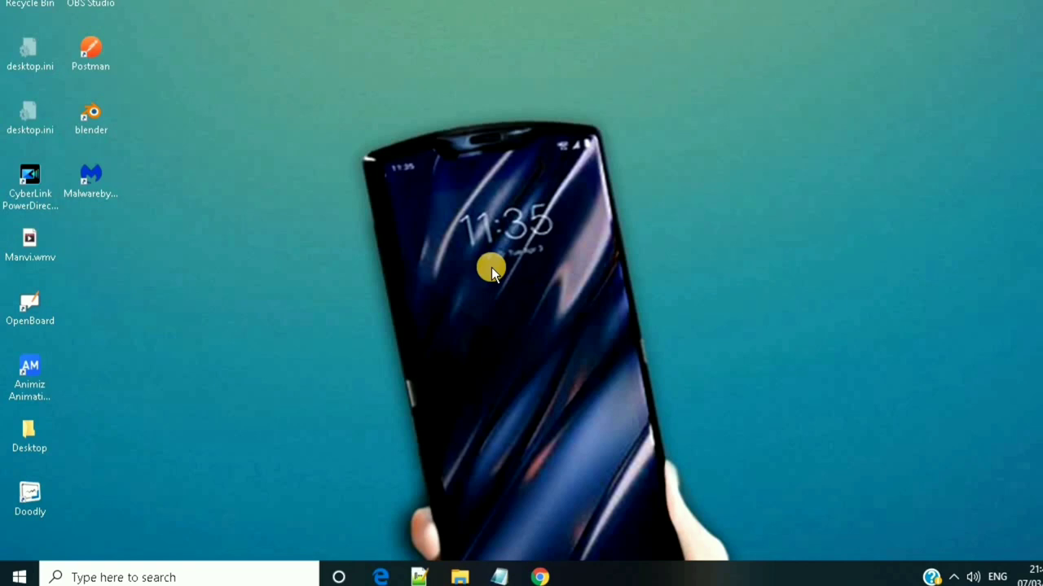
Open the Windows Prefetch folder with the Run command prefetch.
key("super+r")
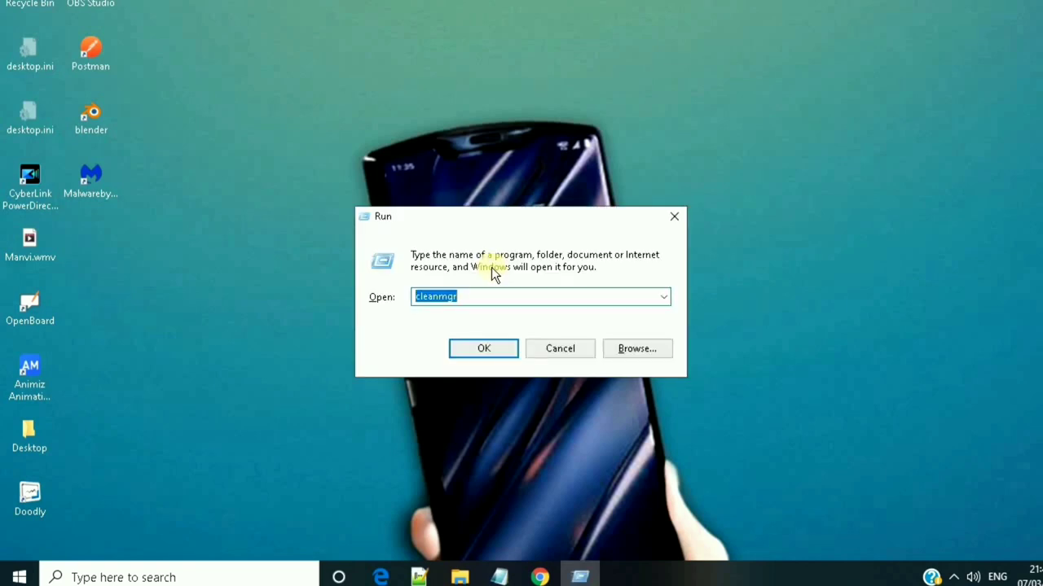
type("prefetch")
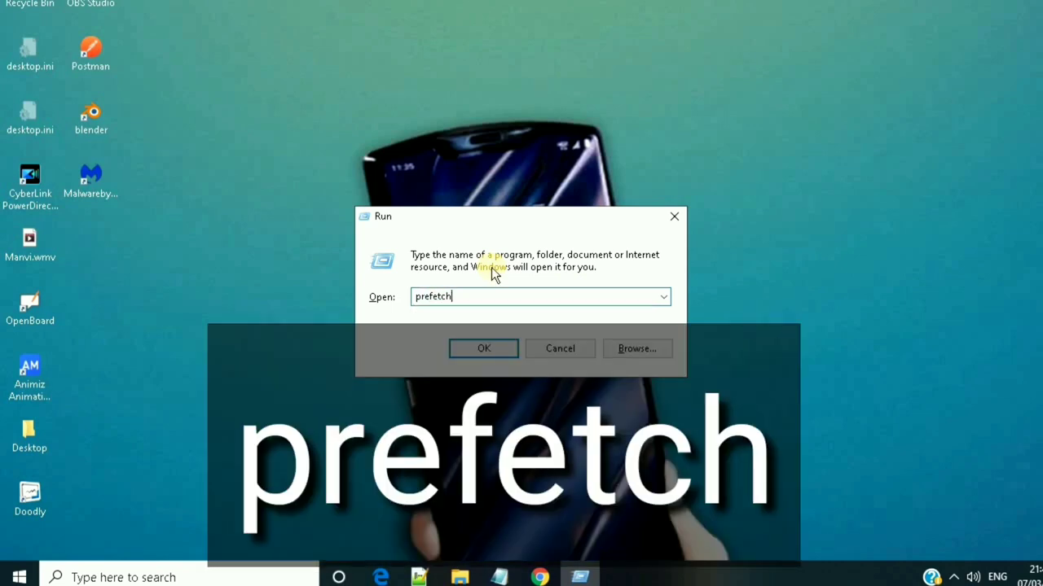
key("Return")
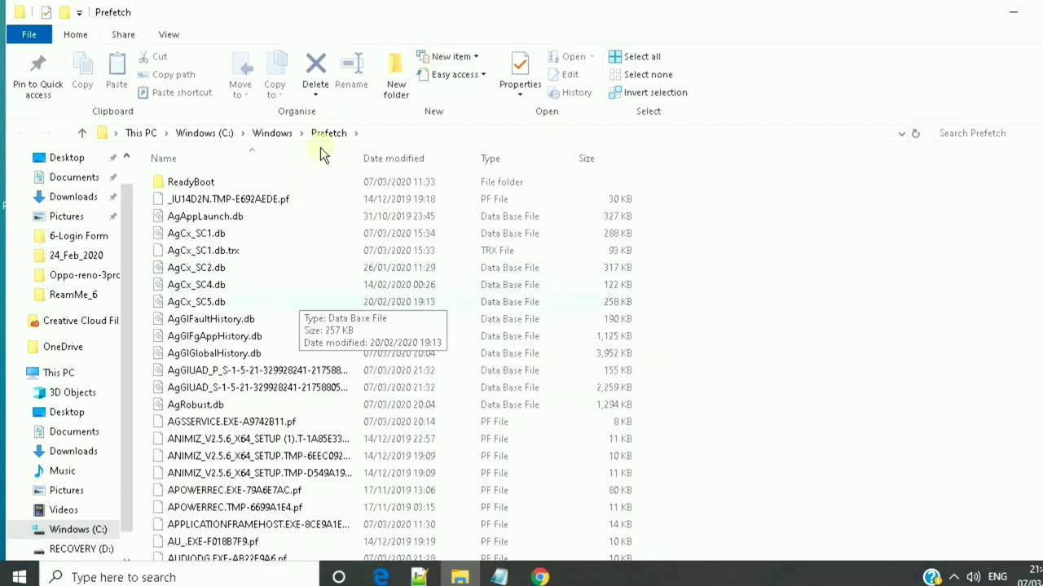
Permanently delete all items in the Prefetch folder, skipping the file in use, and minimize the window.
left_click(257, 398)
key("ctrl+a")
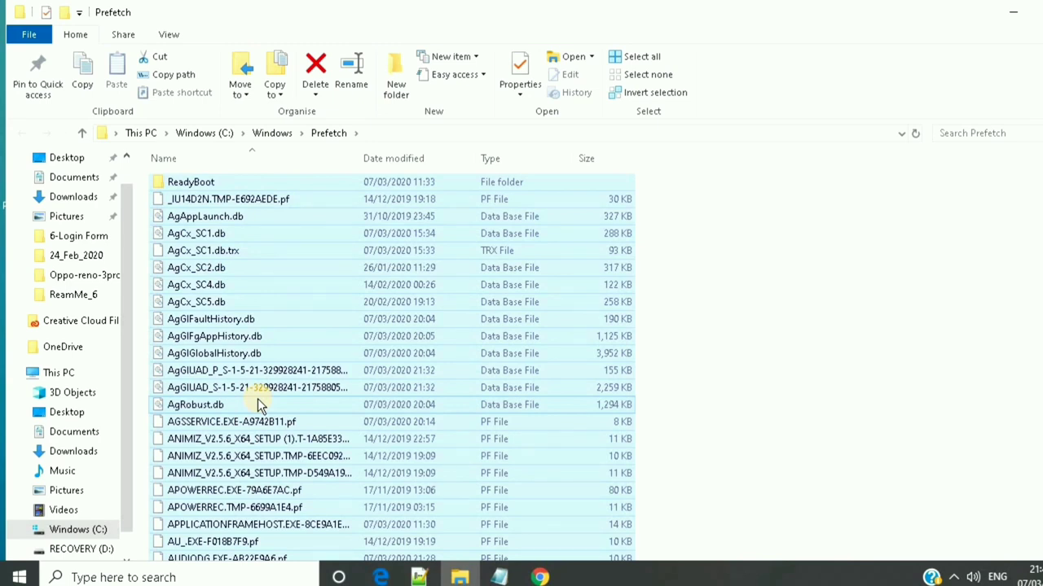
key("shift+Delete")
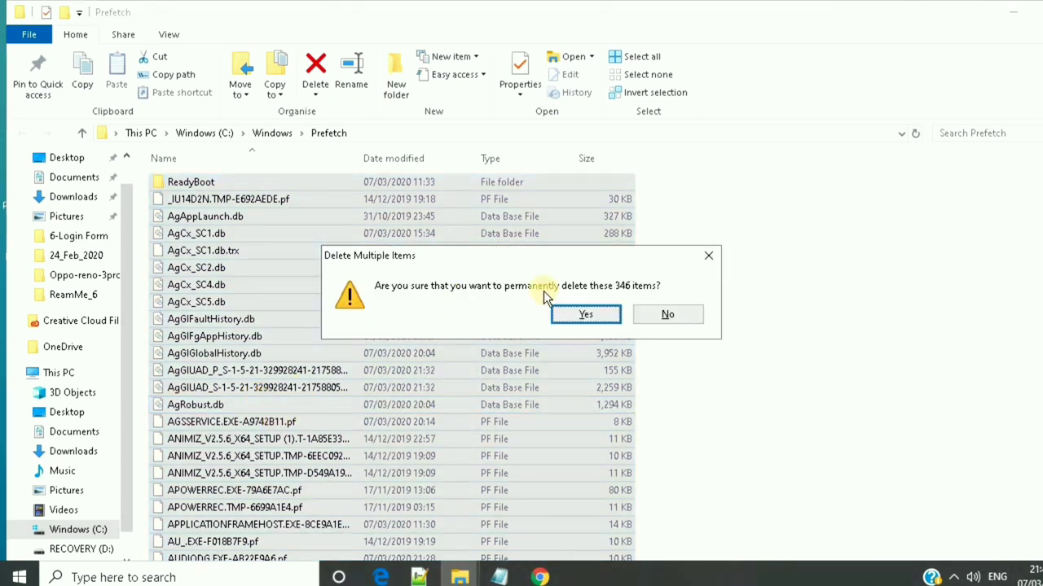
left_click(584, 313)
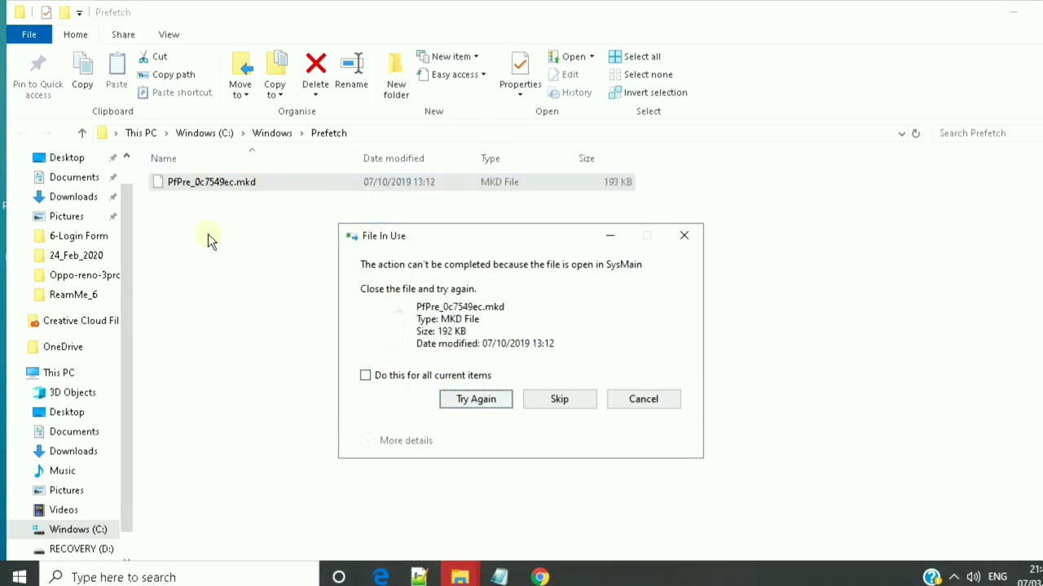
left_click(562, 398)
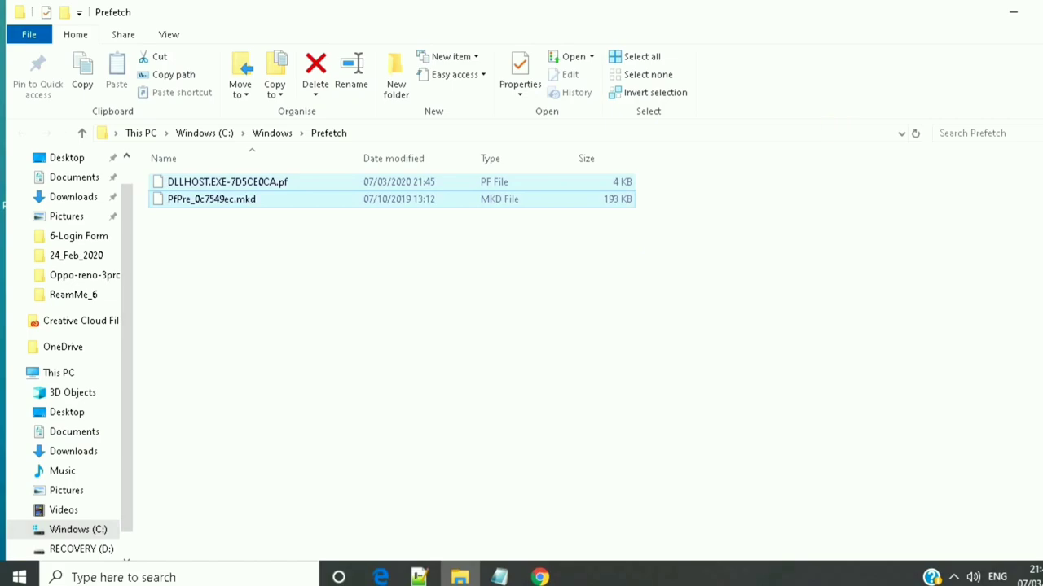
left_click(1013, 11)
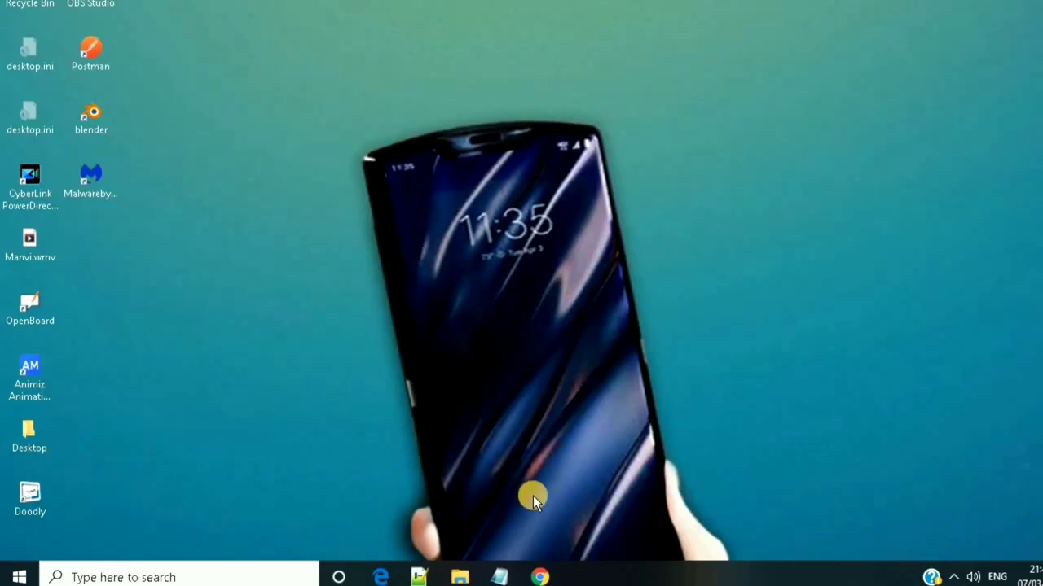
Open the system temporary files folder with the Run command temp.
key("super+r")
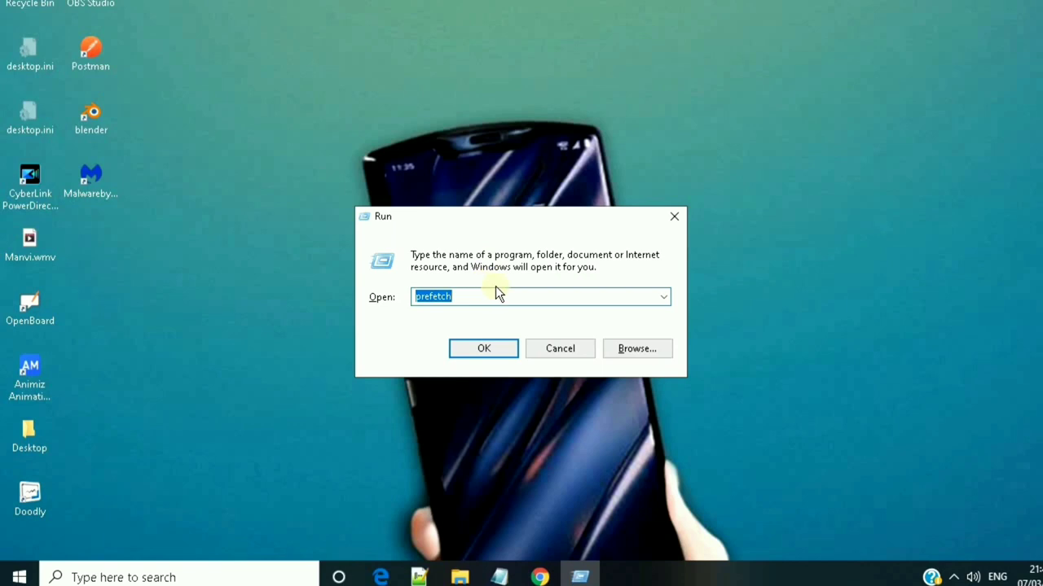
type("temp")
key("Return")
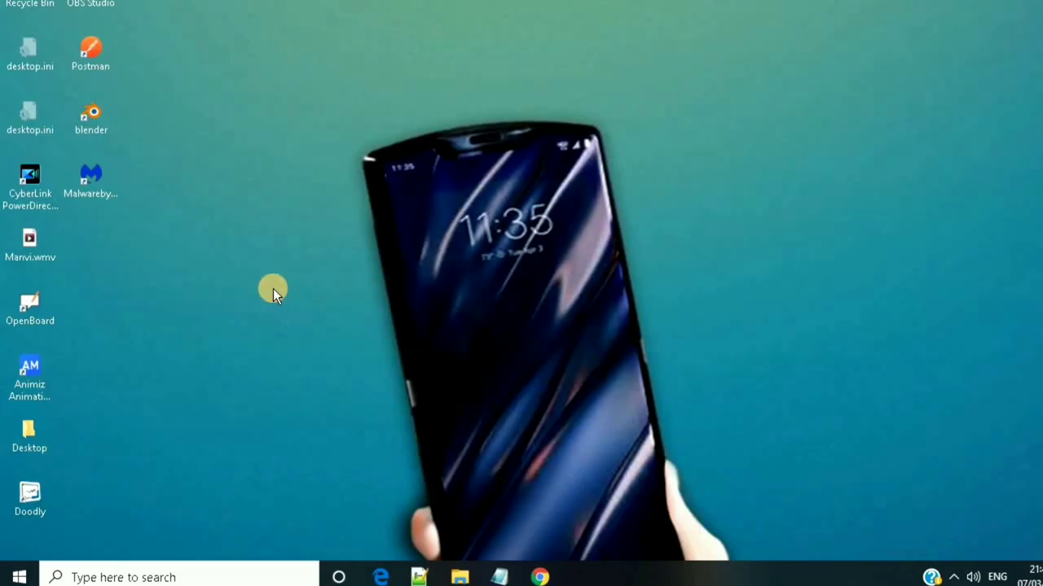
Open the user profile's Temp folder with the Run command %temp%.
key("super+r")
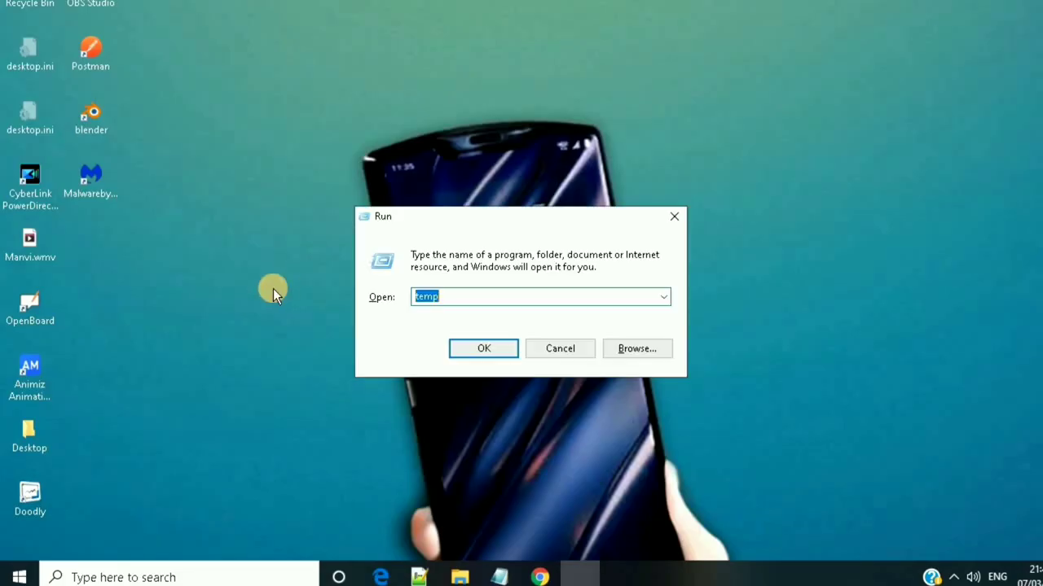
type("%%")
key("Left")
type("temp")
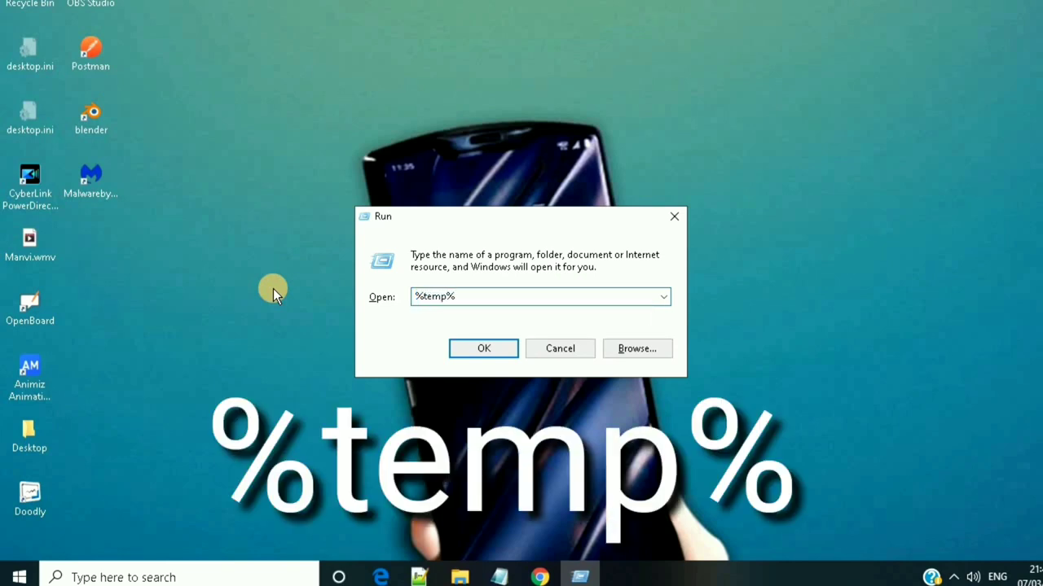
key("Return")
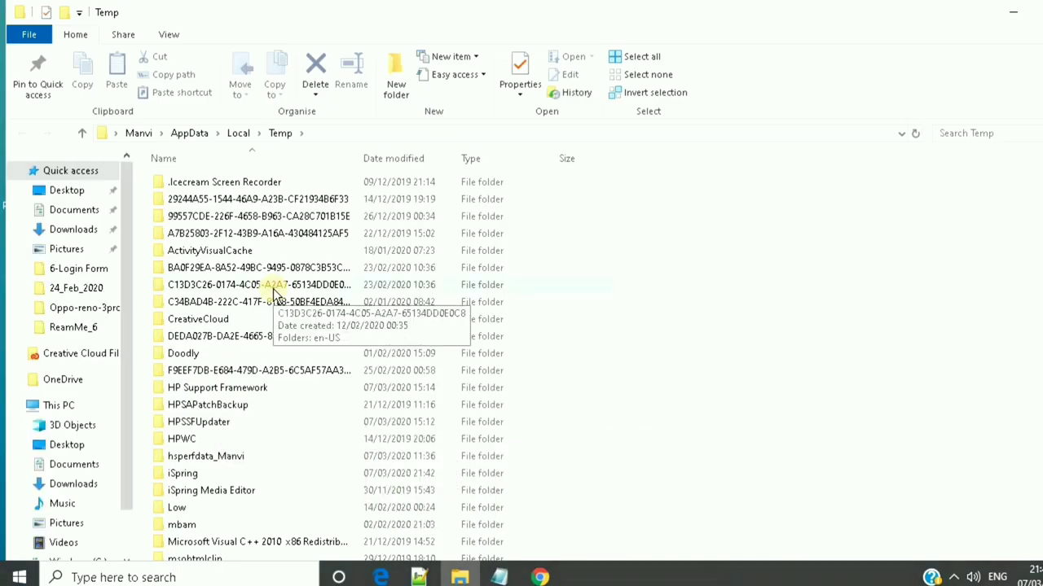
Permanently delete everything in the user's Temp folder, skipping files in use and all folders that need administrator permission.
key("ctrl+a")
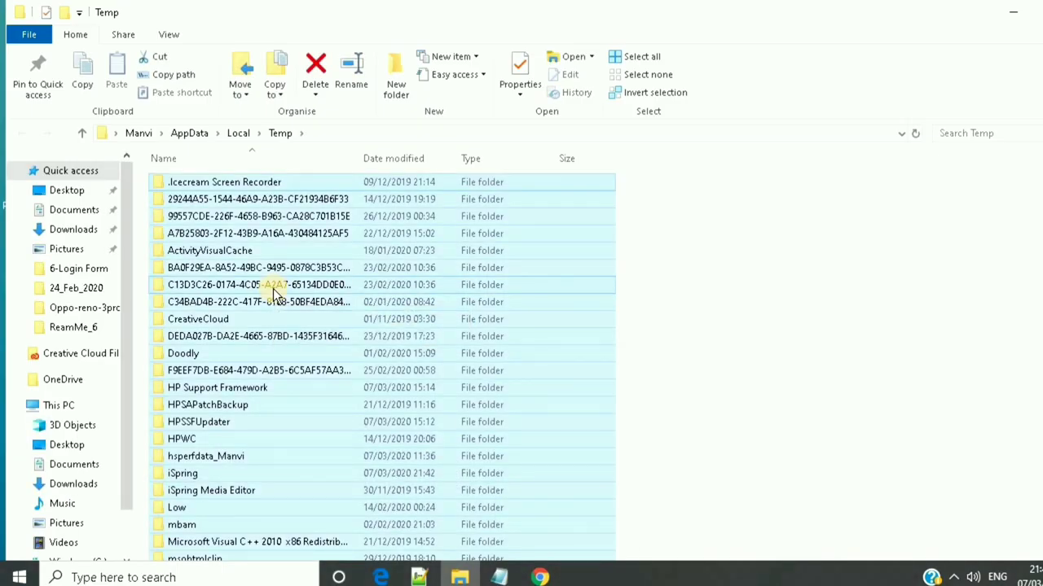
key("shift+Delete")
left_click(588, 314)
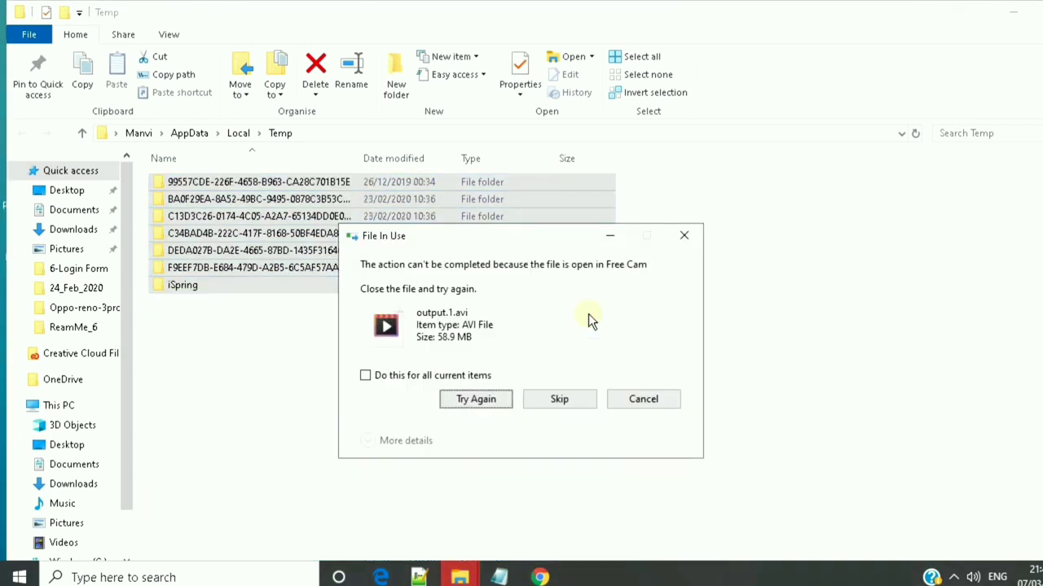
left_click(560, 398)
left_click(560, 398)
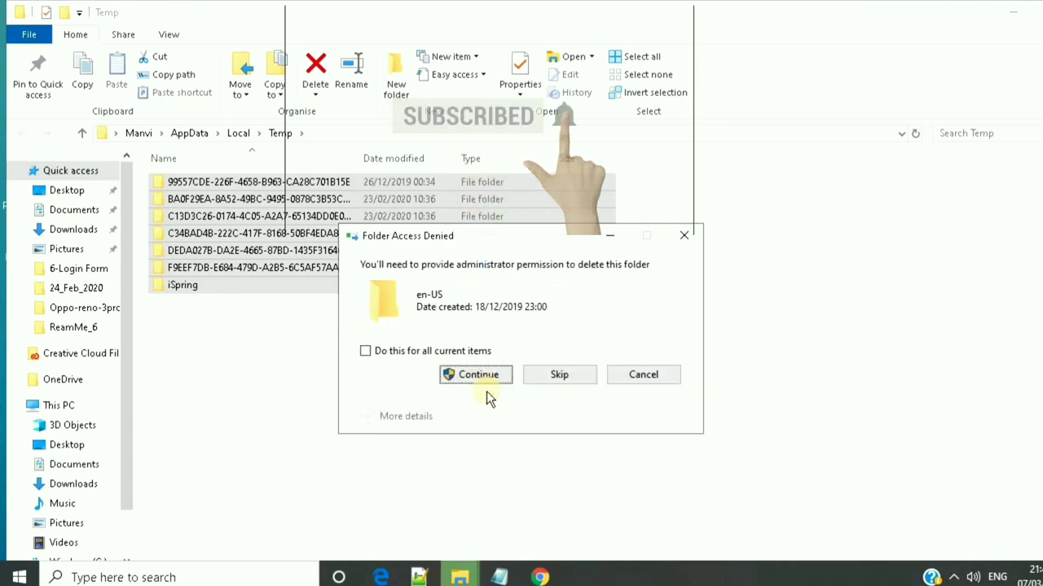
left_click(414, 351)
left_click(573, 372)
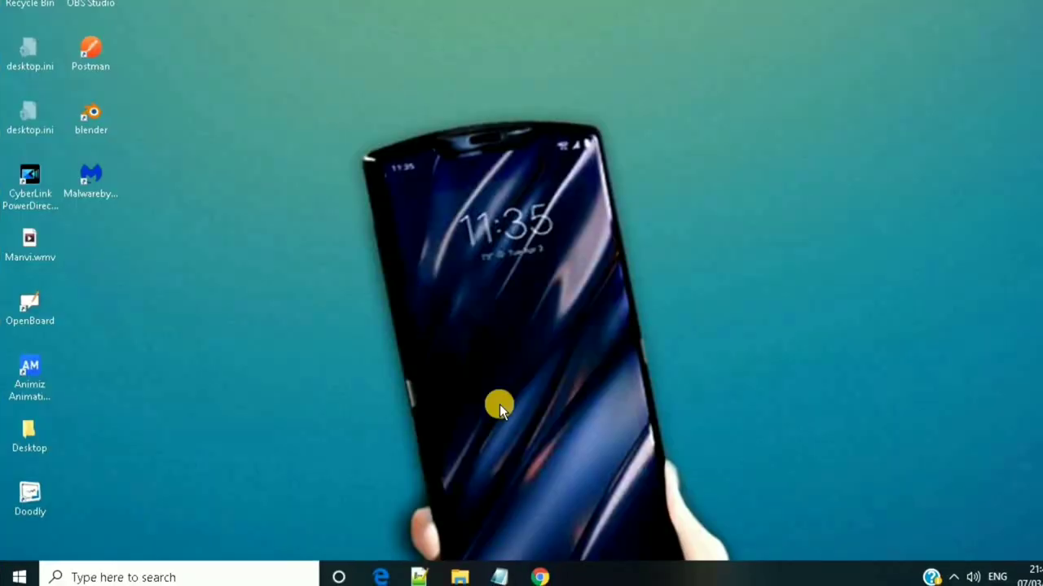
Switch to Chrome and search Google for malwarebytes.
left_click(540, 577)
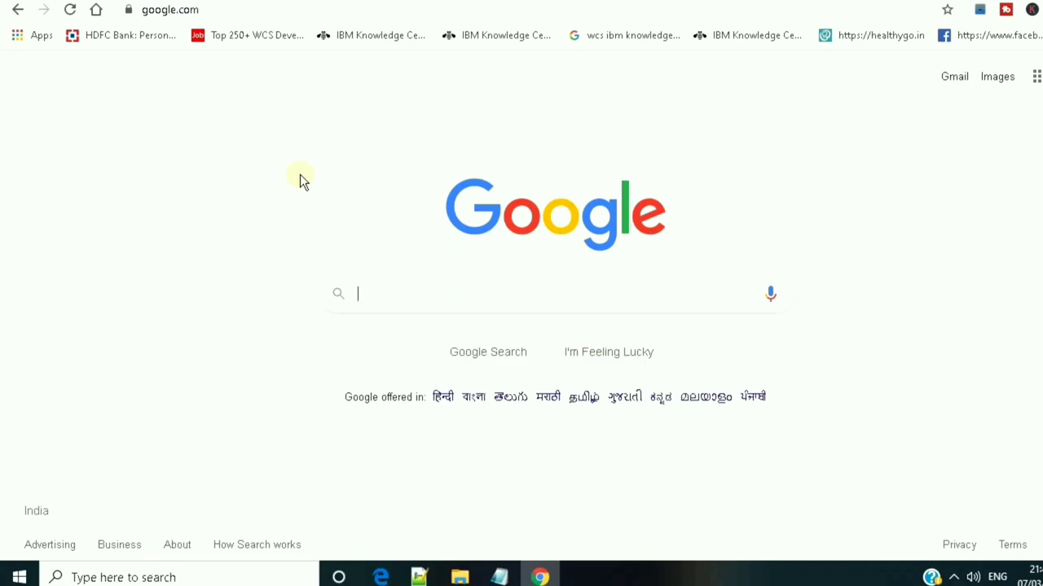
type("mal")
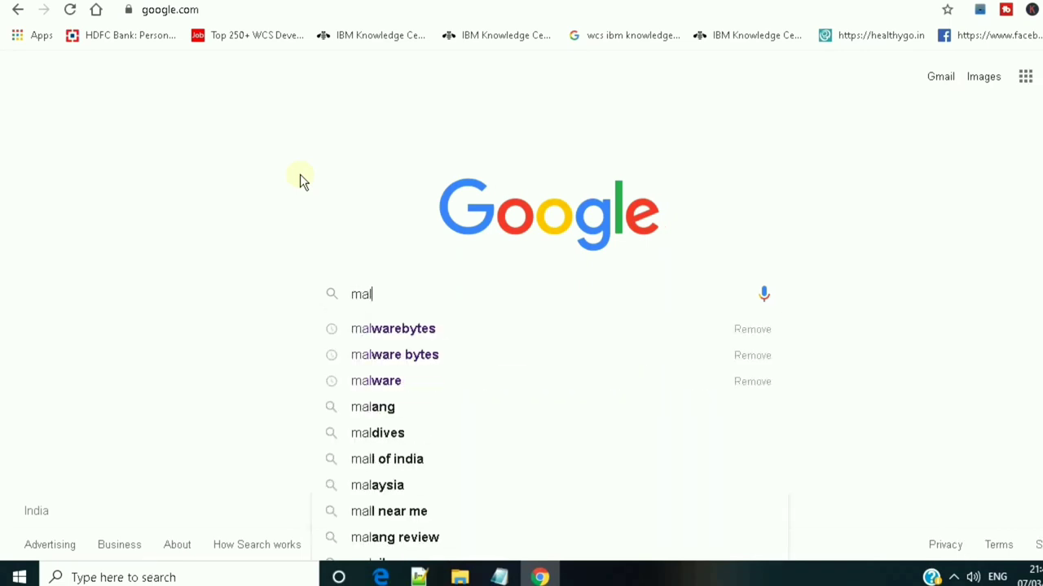
type("warebytes")
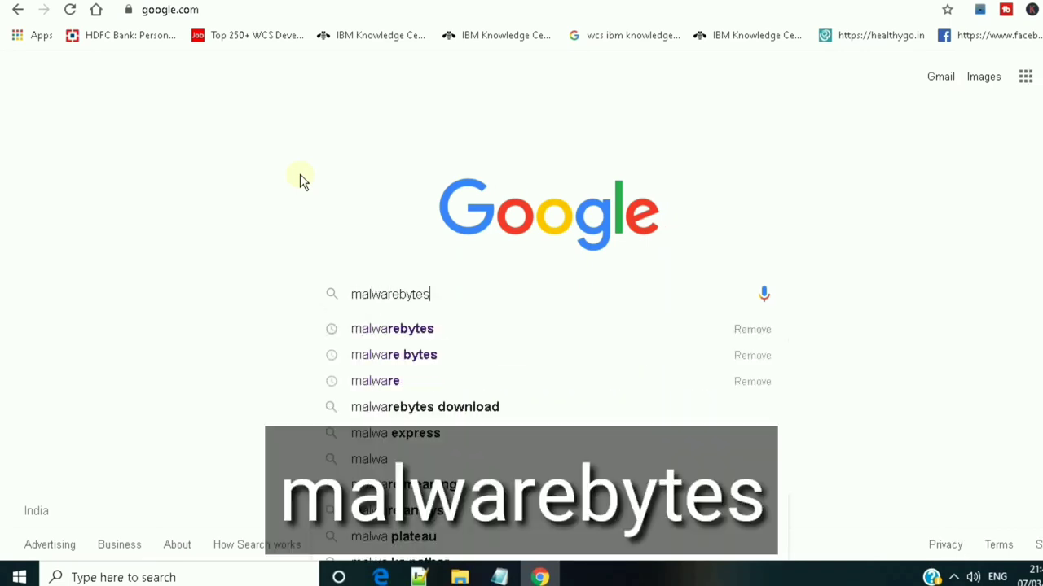
key("Return")
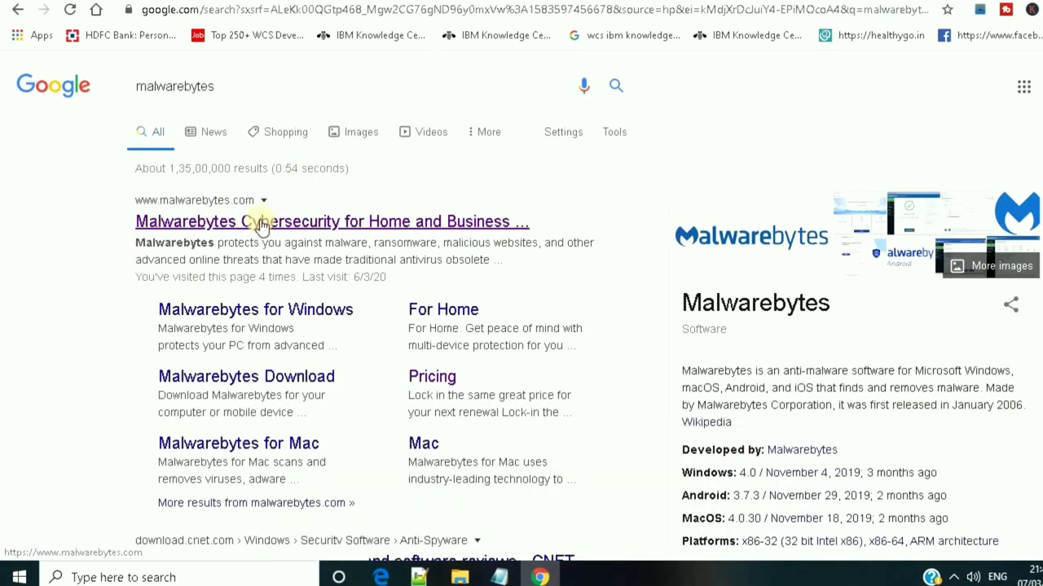
Open the official malwarebytes.com site from the search results and request the free download.
left_click(260, 224)
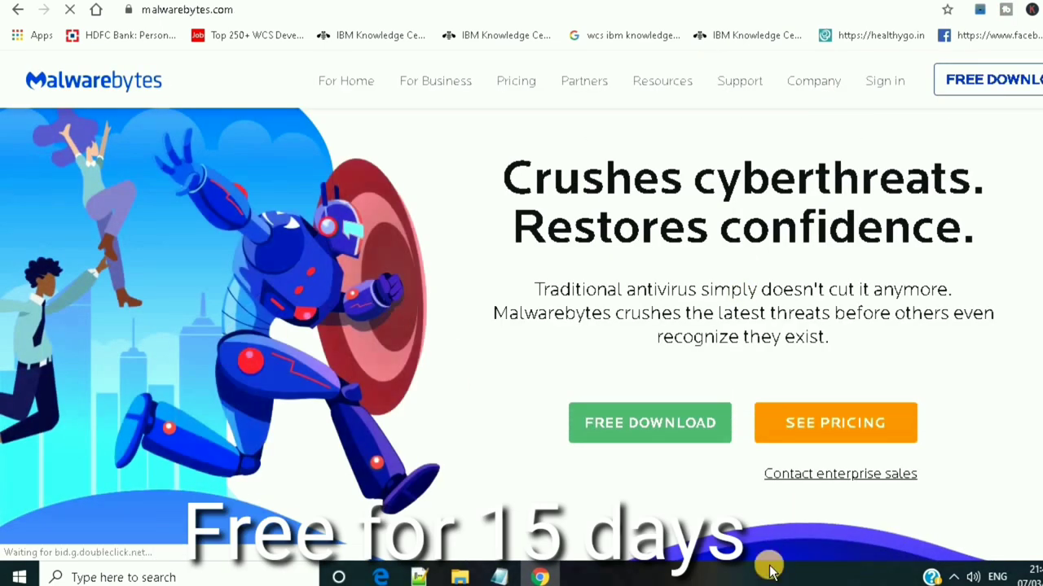
left_click(651, 419)
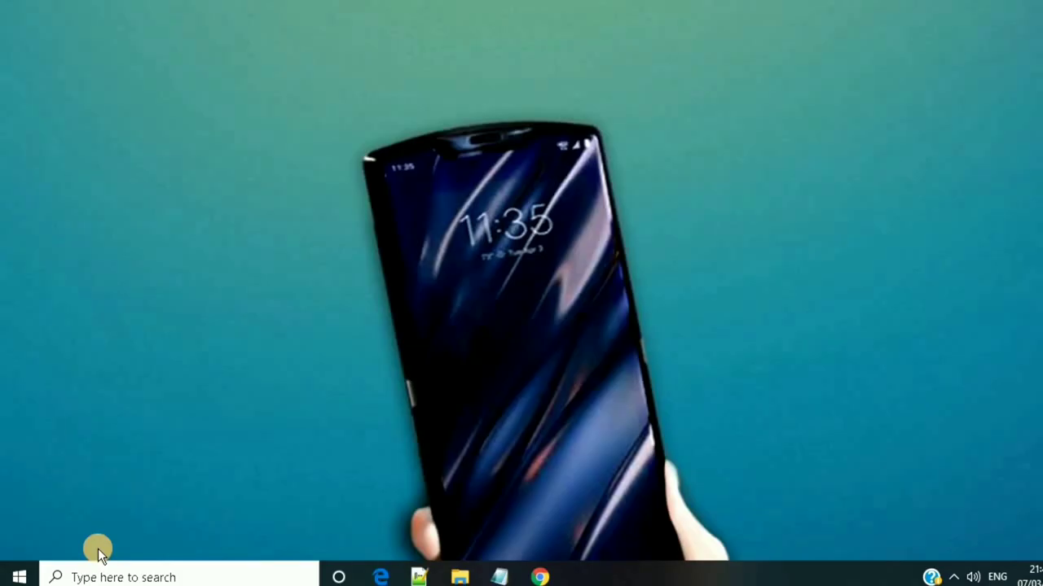
Launch Malwarebytes from the desktop and resume the paused Threat Scan.
left_click(109, 186)
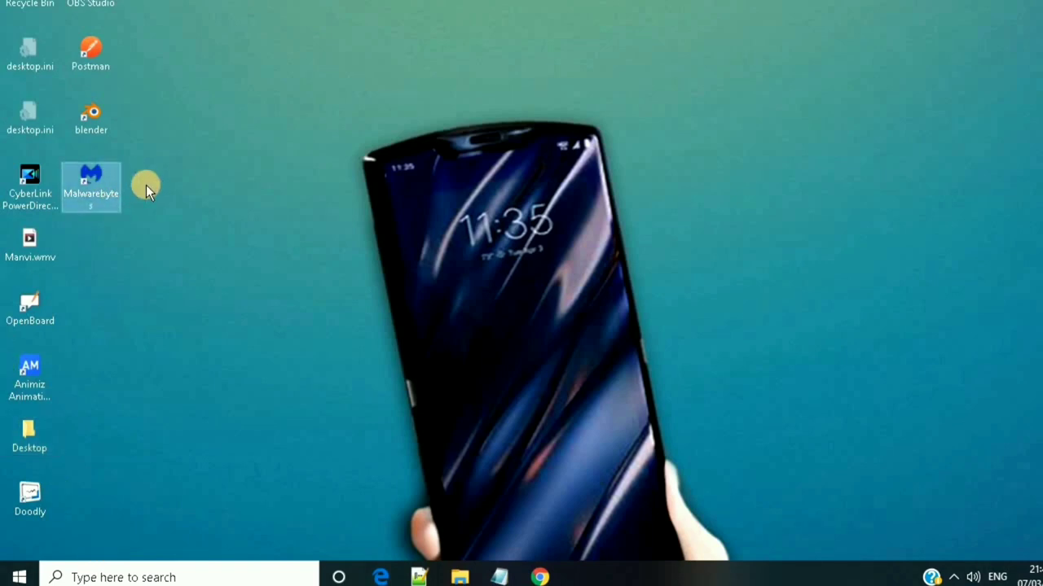
double_click(101, 185)
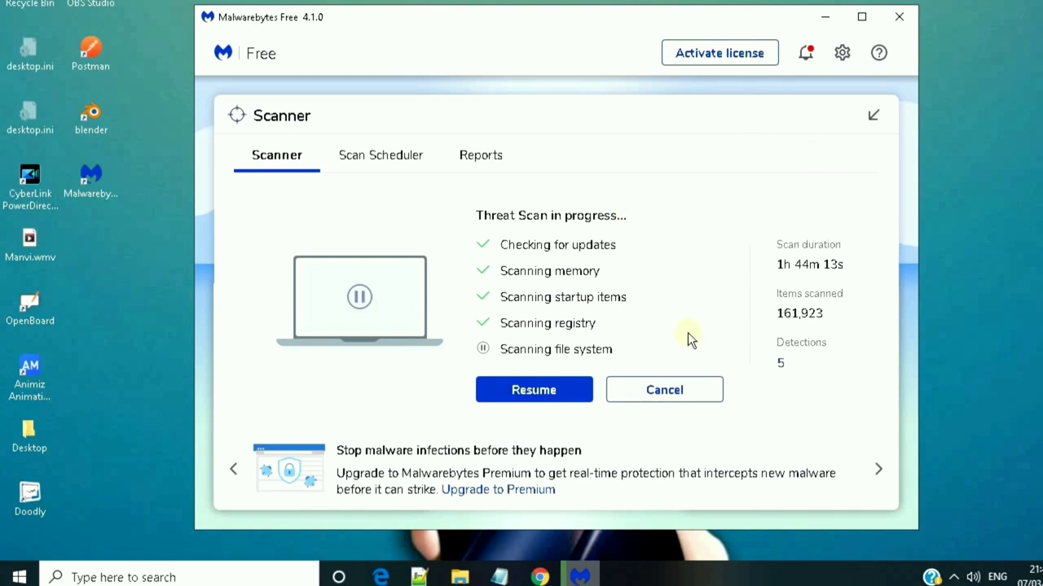
left_click(526, 391)
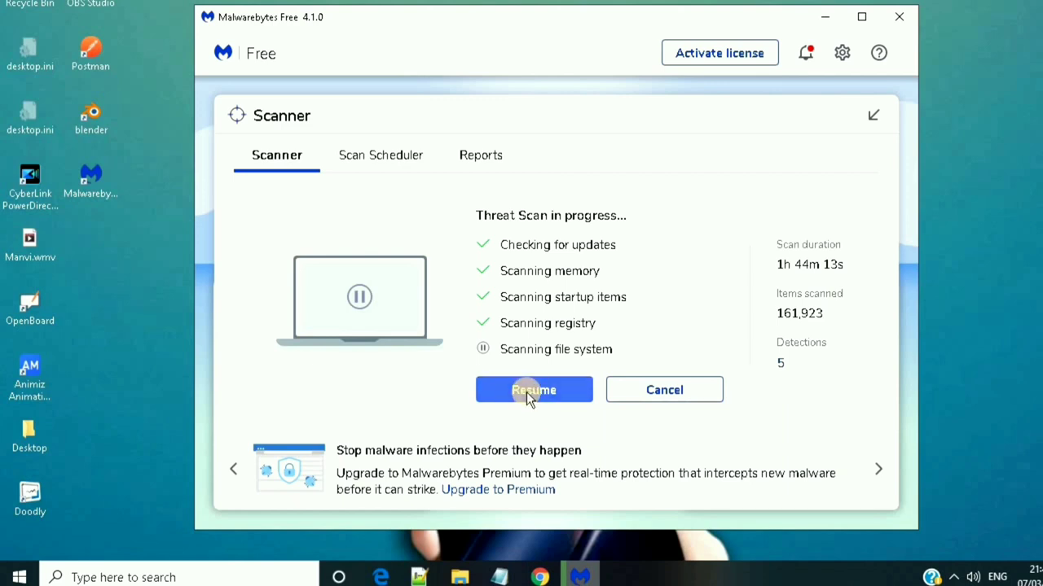
left_click(526, 391)
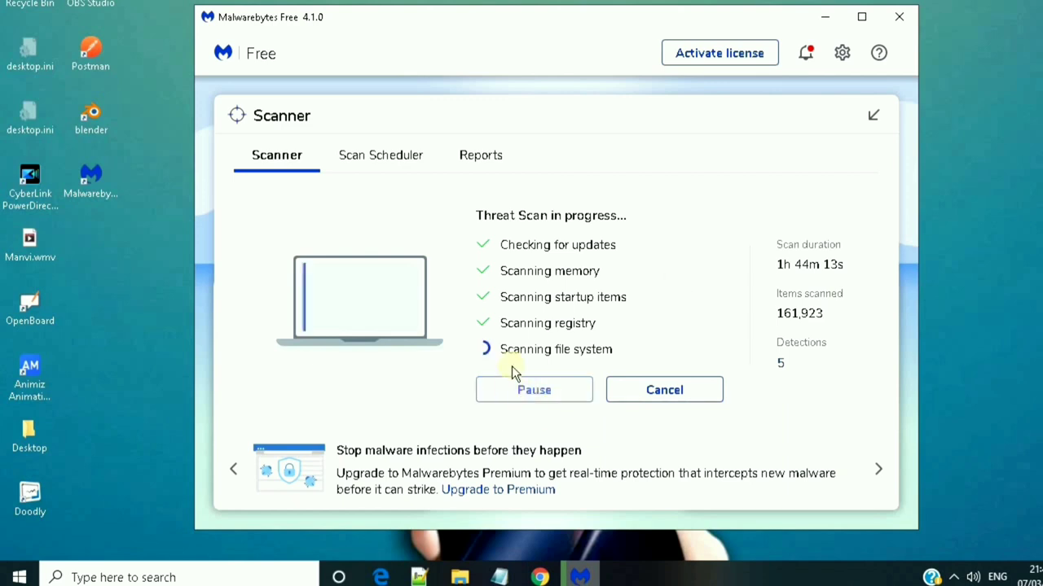